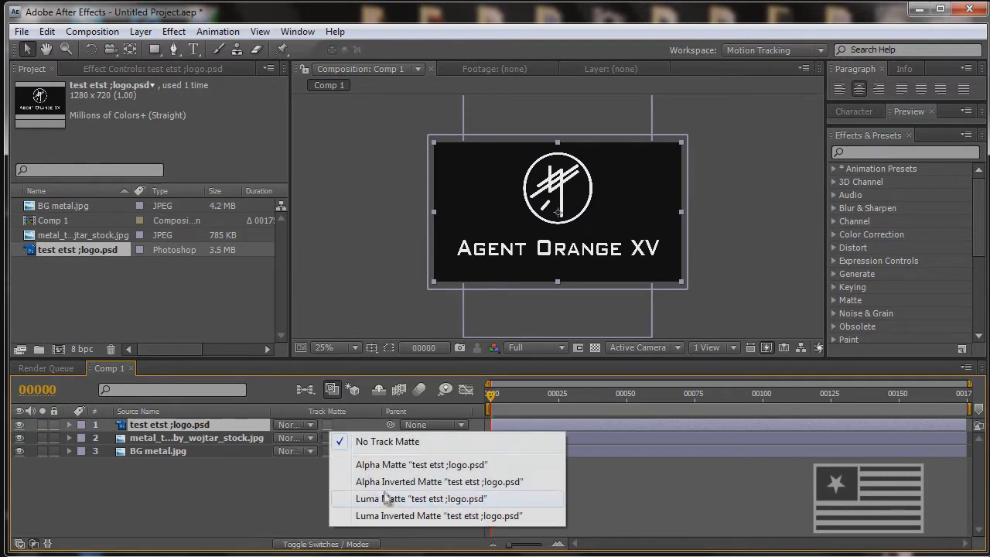
Step: Use the logo as a luma matte for the metal texture layer and enlarge the texture to cover the logo
mouse_move(605, 153)
left_mouse_down()
mouse_move(618, 166)
mouse_move(605, 139)
mouse_move(615, 141)
left_mouse_up()
left_click_drag(583, 153, 586, 130)
scroll(585, 130, "up", 1)
Step: Add a Curves effect to the metal texture layer, raising the RGB curve to brighten it and the Green curve to tint it green
left_click(193, 427)
left_click(173, 31)
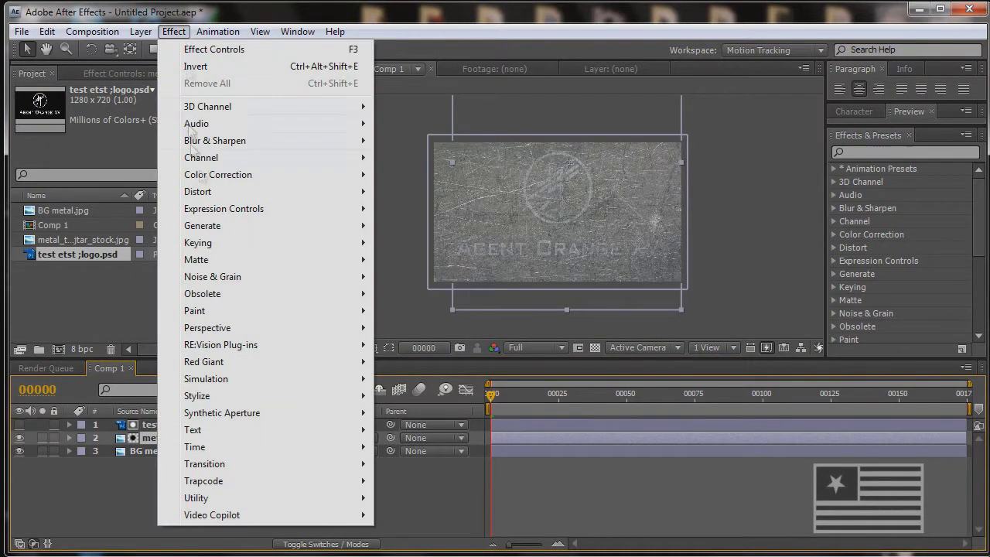
mouse_move(322, 177)
left_click(479, 429)
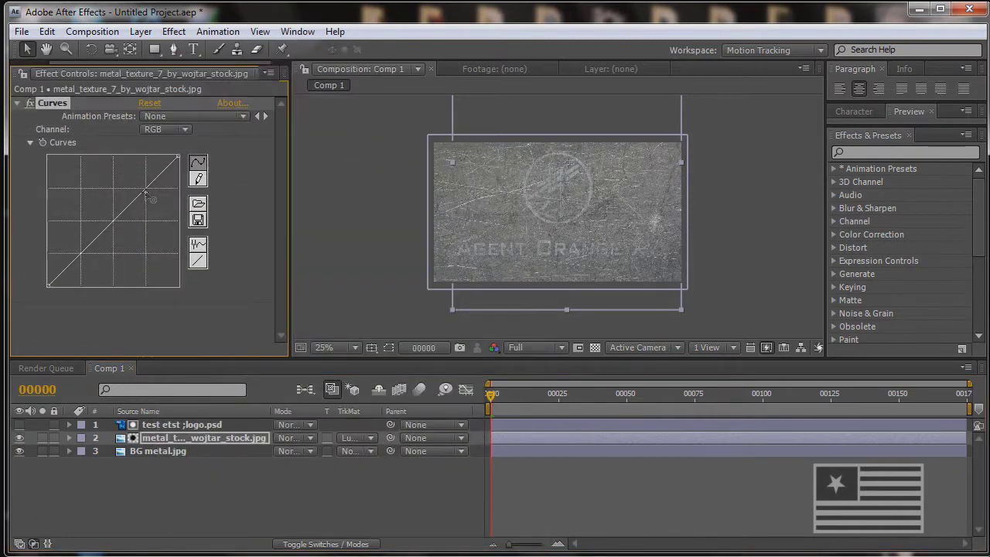
left_click_drag(144, 191, 124, 185)
left_click(165, 129)
left_click(177, 165)
left_click_drag(113, 219, 73, 232)
Step: Add a Curves effect to the BG metal.jpg layer, lowering the RGB curve to darken it and slightly raising the Green curve
left_click(123, 450)
left_click(174, 31)
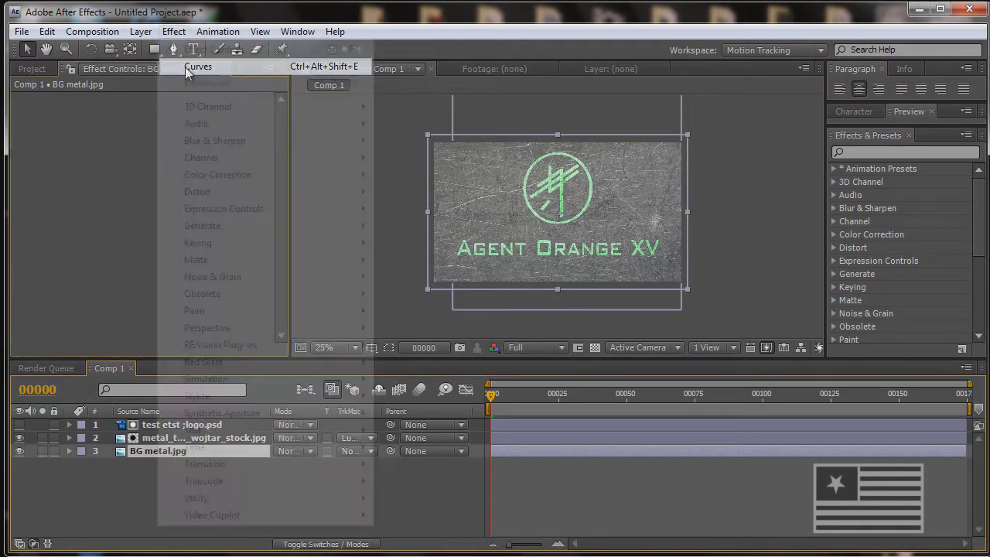
left_click(187, 69)
left_click_drag(138, 193, 123, 232)
key("period")
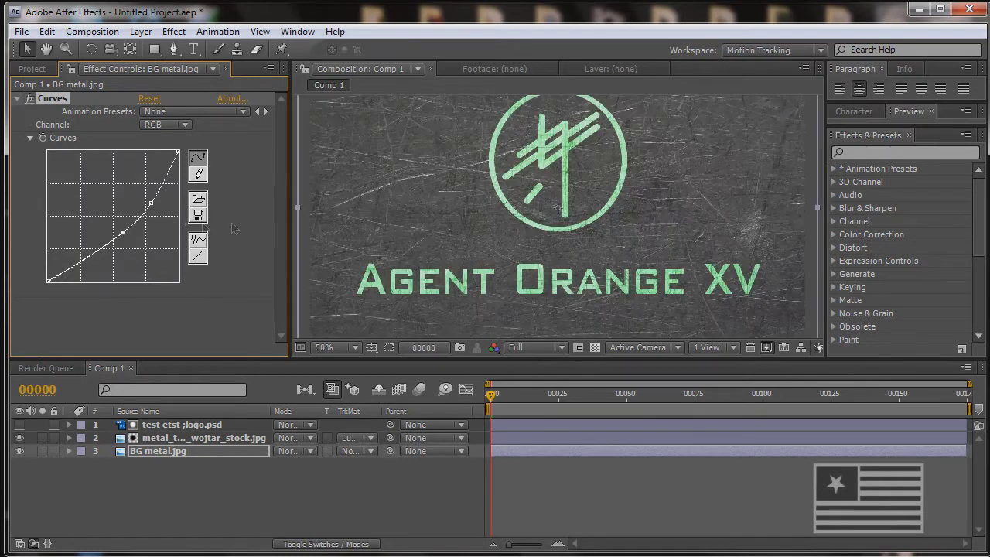
left_click(165, 124)
left_click(160, 161)
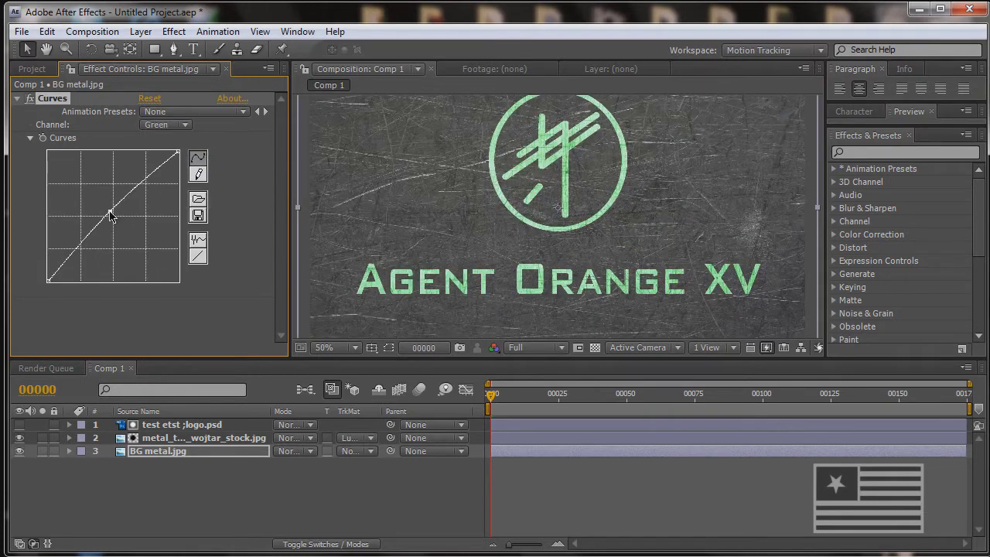
Step: Pre-compose the logo and metal texture layers as Text, and duplicate the resulting layer
left_click(184, 425)
left_click(185, 438, "shift")
key("ctrl+shift+c")
type("Text")
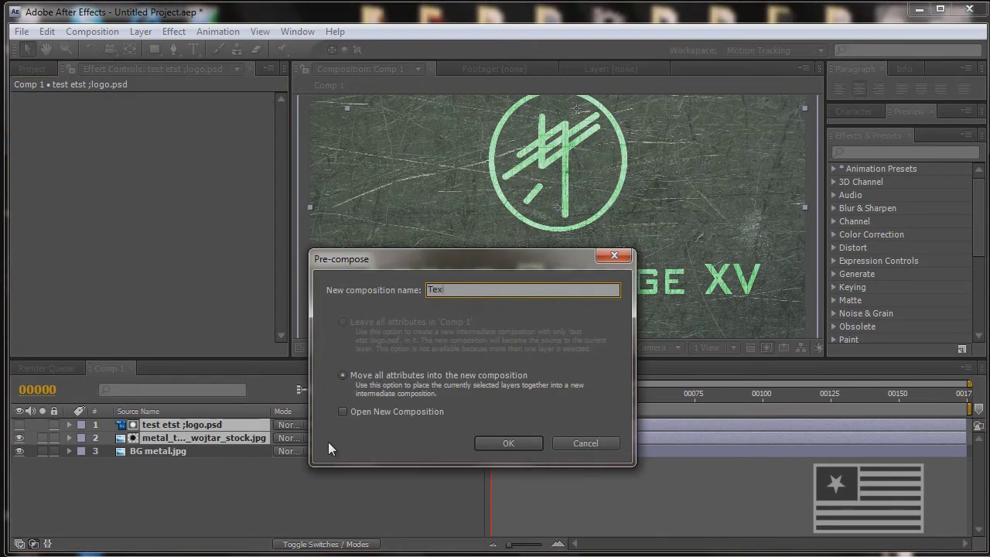
key("Return")
key("ctrl+d")
Step: Add a Drop Shadow layer style to the upper Text layer
right_click(203, 426)
mouse_move(364, 362)
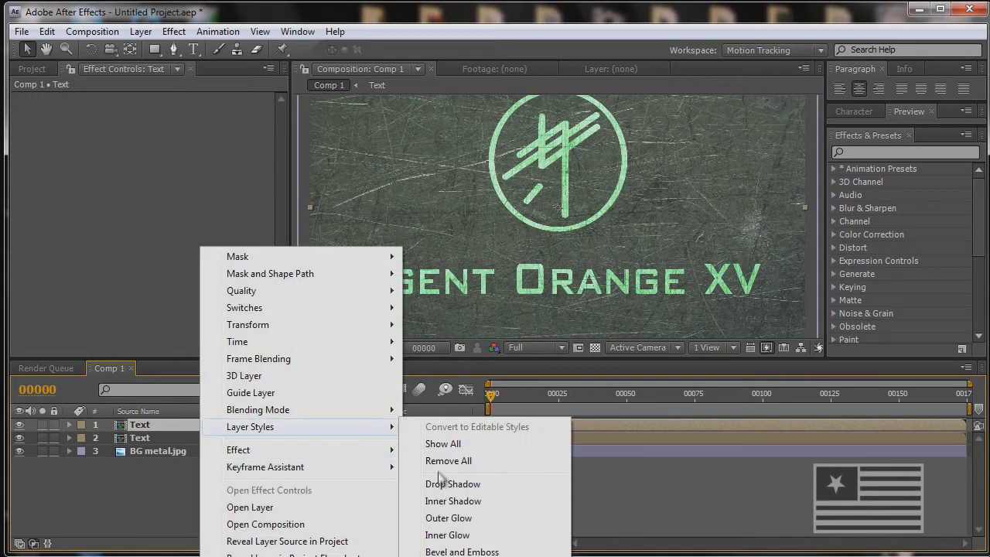
left_click(449, 423)
left_click(95, 478)
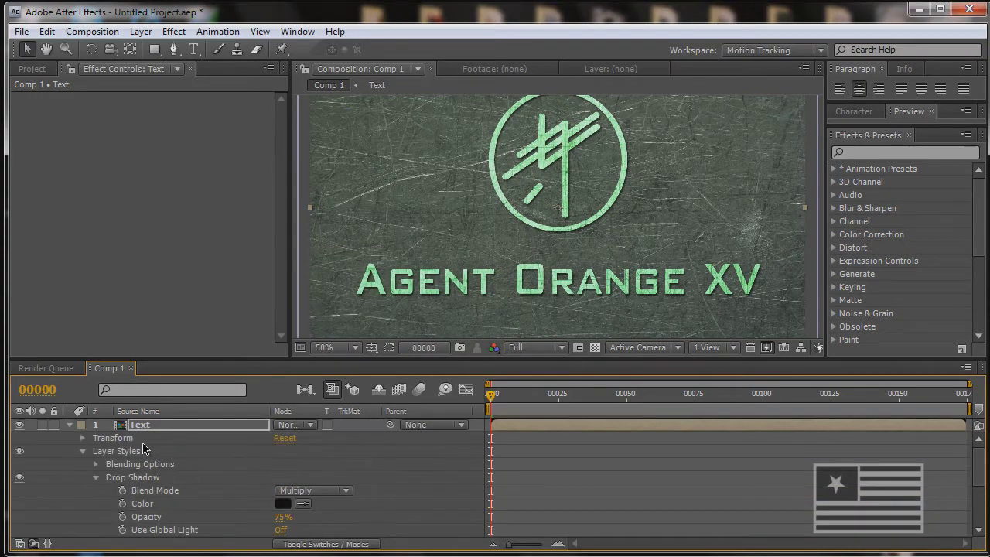
Step: Add a Bevel and Emboss layer style to the upper Text layer and set its size to 3.0
right_click(150, 426)
mouse_move(221, 426)
left_click(421, 490)
left_click(96, 473)
left_click_drag(283, 493, 281, 493)
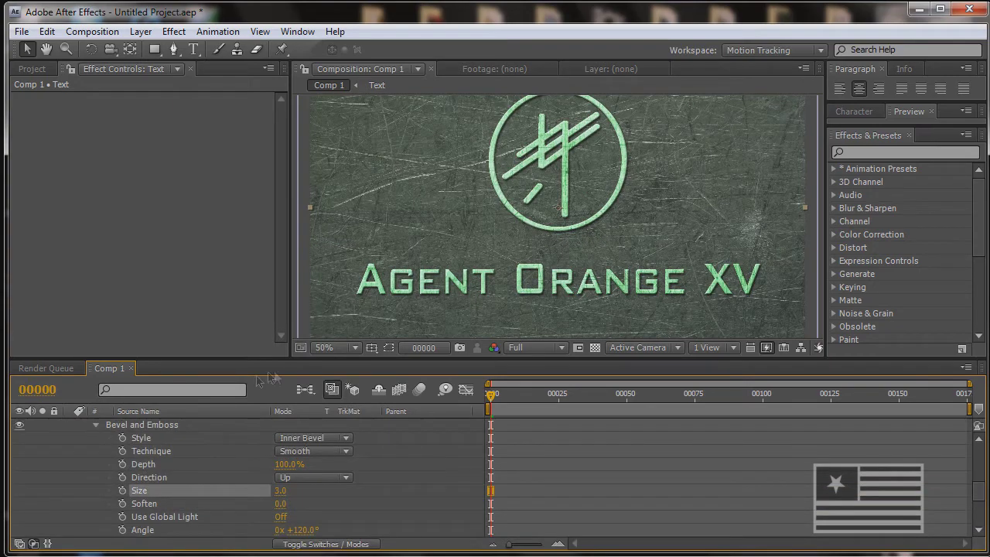
Step: Apply CC Radial Blur to the lower Text layer with type Straight Zoom and amount 10
scroll(201, 433, "up", 5)
left_click(69, 425)
left_click(177, 437)
left_click(174, 32)
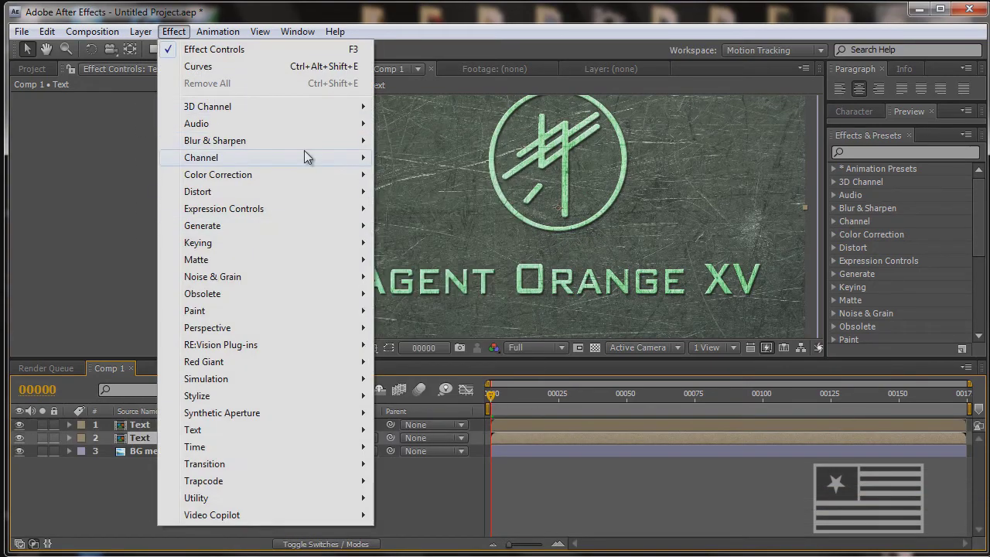
mouse_move(305, 140)
left_click(418, 172)
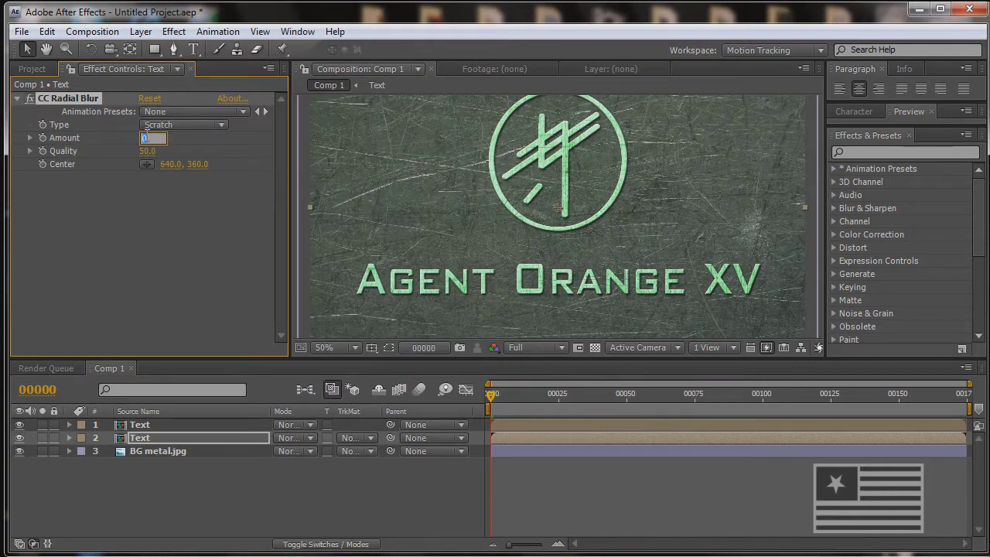
left_click(168, 126)
left_click(179, 51)
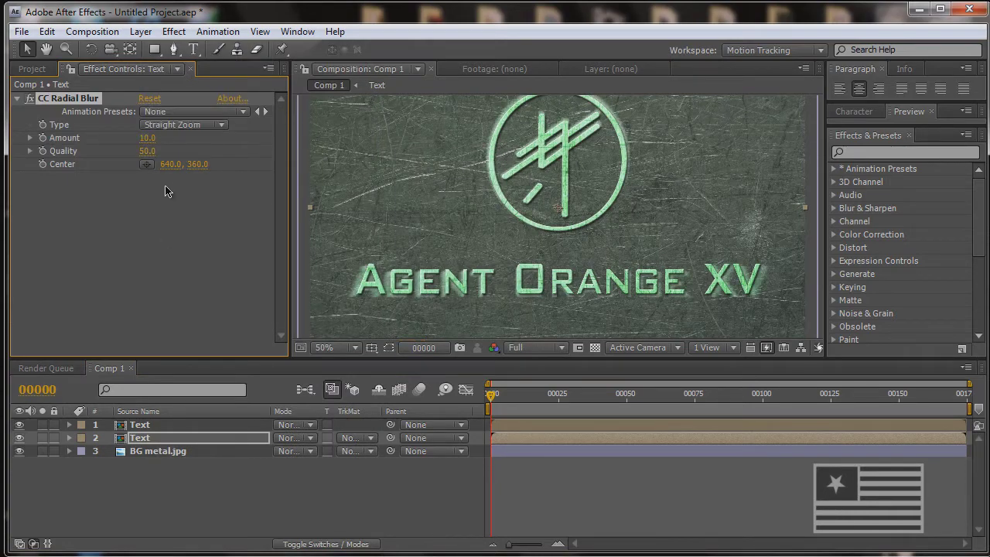
Step: Move the radial blur center above the frame to about 636, -160 so the blur streaks downward
key("comma")
left_click(147, 165)
left_click(557, 112)
key("period")
left_click(147, 138)
left_click(126, 225)
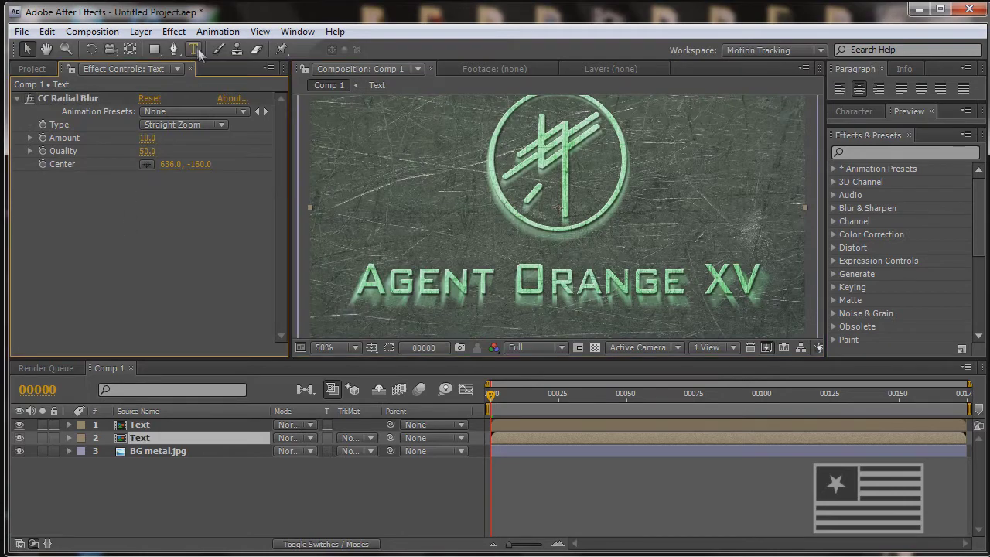
Step: Add a near-black Fill effect to the lower Text layer and set the radial blur amount to 15
left_click(176, 33)
mouse_move(214, 224)
left_click(402, 463)
left_click(146, 230)
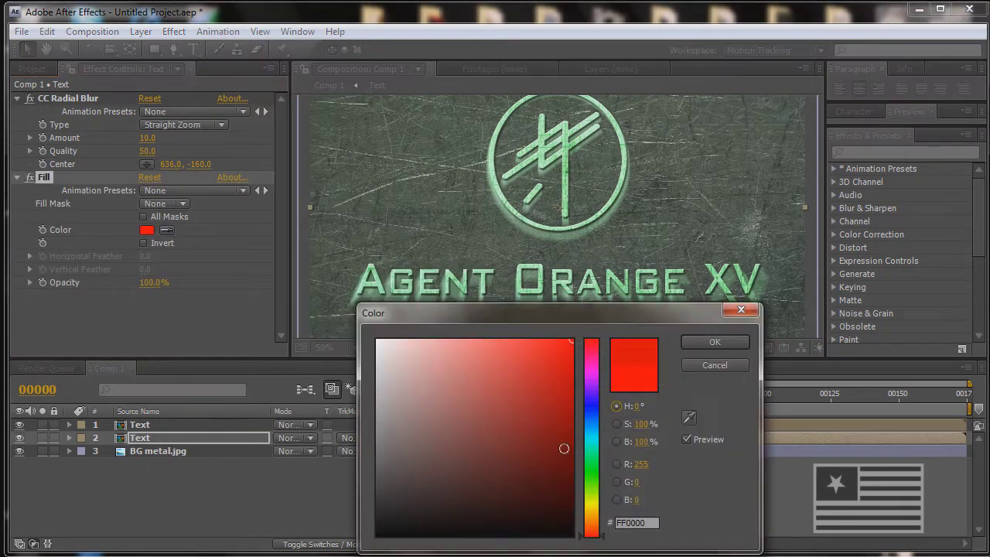
left_click(384, 528)
left_click(735, 356)
left_click(147, 139)
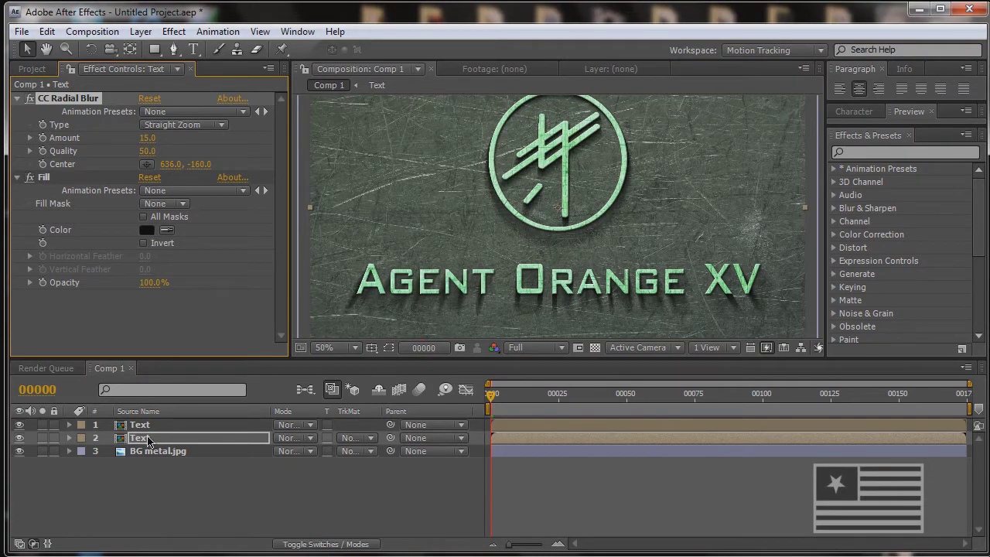
Step: Create a white solid layer named Particles
key("ctrl+y")
type("P")
left_click(457, 437)
left_click(379, 348)
left_click(711, 343)
left_click(532, 474)
Step: Apply CC Particle World to the Particles solid and preview the particles up to frame 25
left_click(864, 152)
type("cc part")
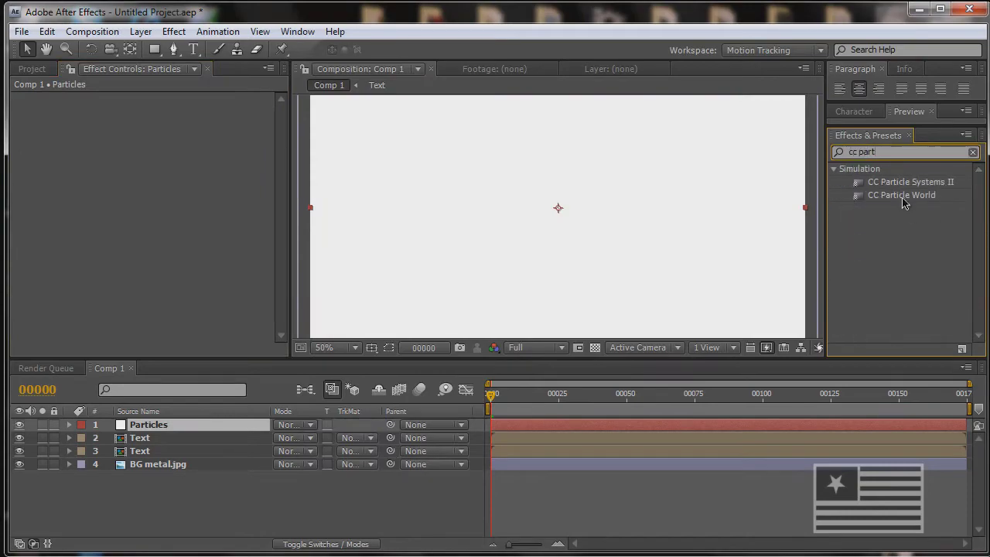
double_click(903, 197)
scroll(550, 252, "down", 2)
scroll(551, 251, "up", 1)
key("space")
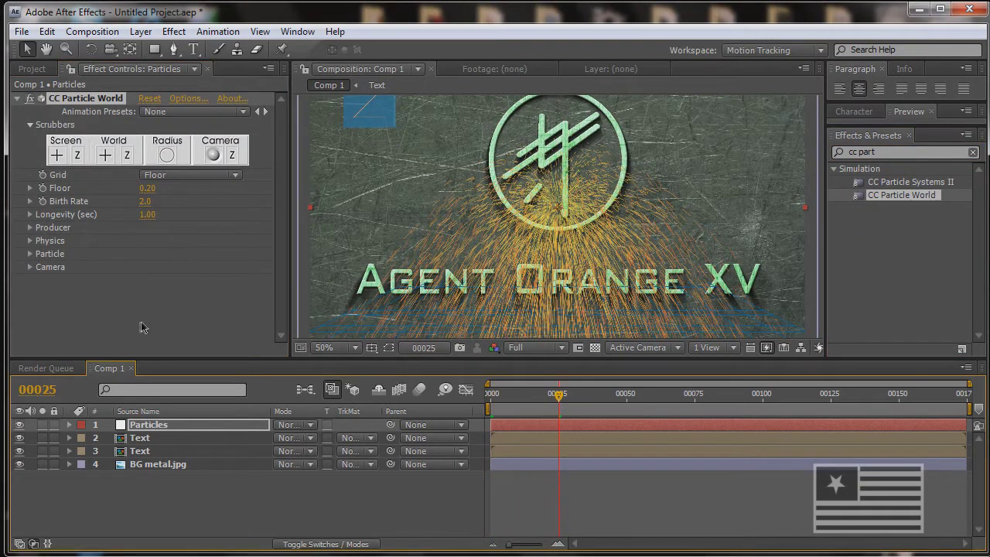
Step: Expand the Producer, Physics and Particle settings of CC Particle World, and hide the Particles layer
left_click(29, 228)
left_click(30, 315)
scroll(31, 309, "down", 2)
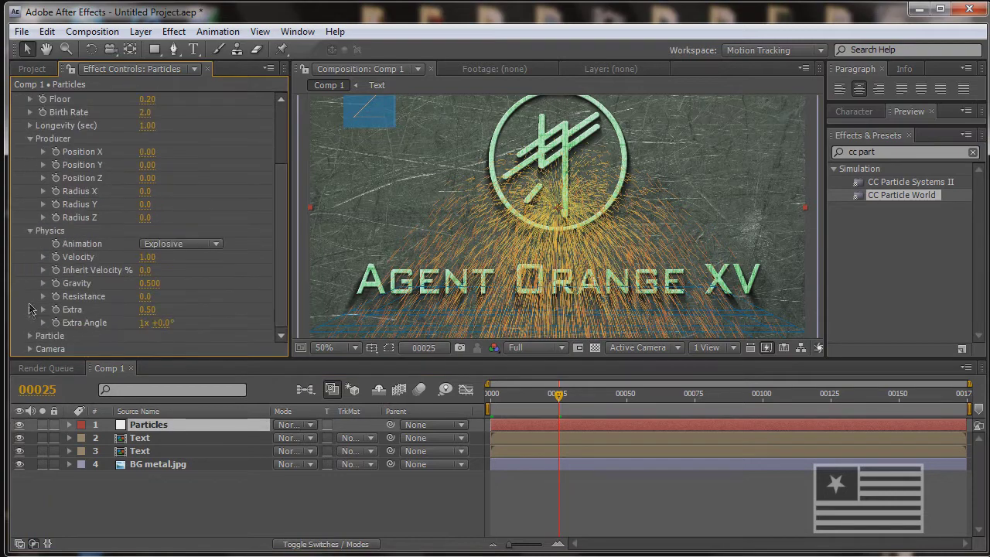
left_click(30, 335)
left_click(20, 424)
Step: Pre-compose the two Text layers into a single composition named Text
left_click(178, 437)
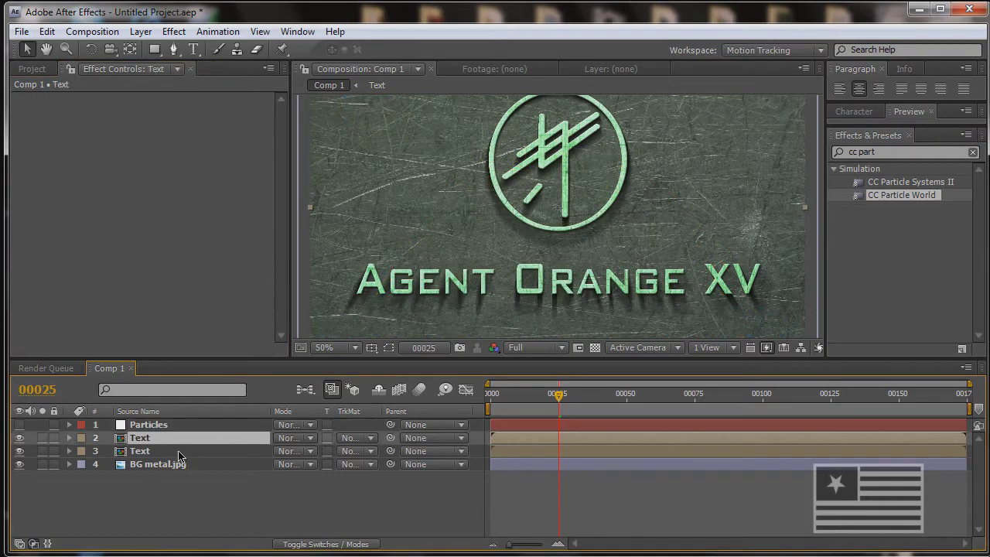
left_click(178, 454, "shift")
key("ctrl+shift+c")
key("Return")
Step: Keyframe the Text layer's scale from a huge size at frame 0 down to 100% at frame 25
key("alt+shift+s")
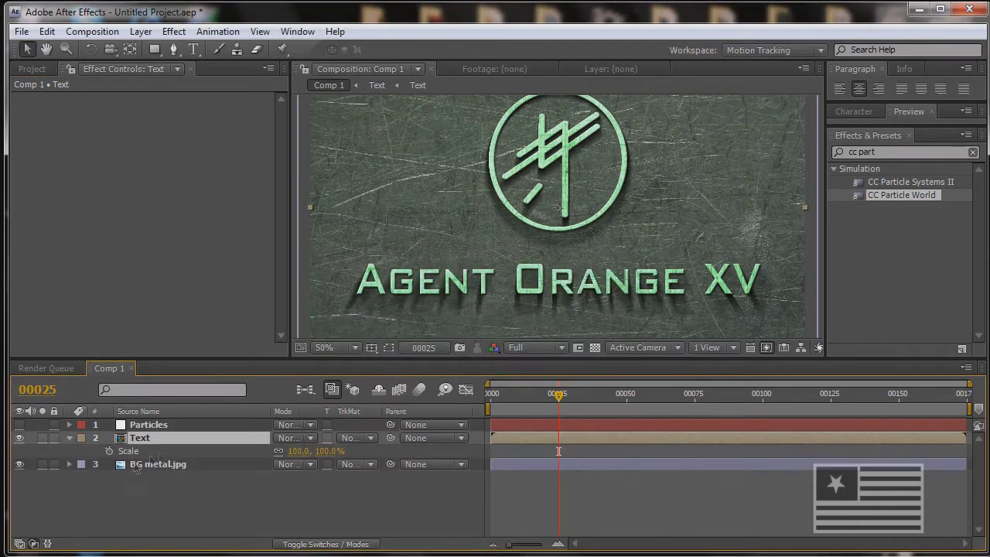
left_click_drag(399, 450, 936, 427)
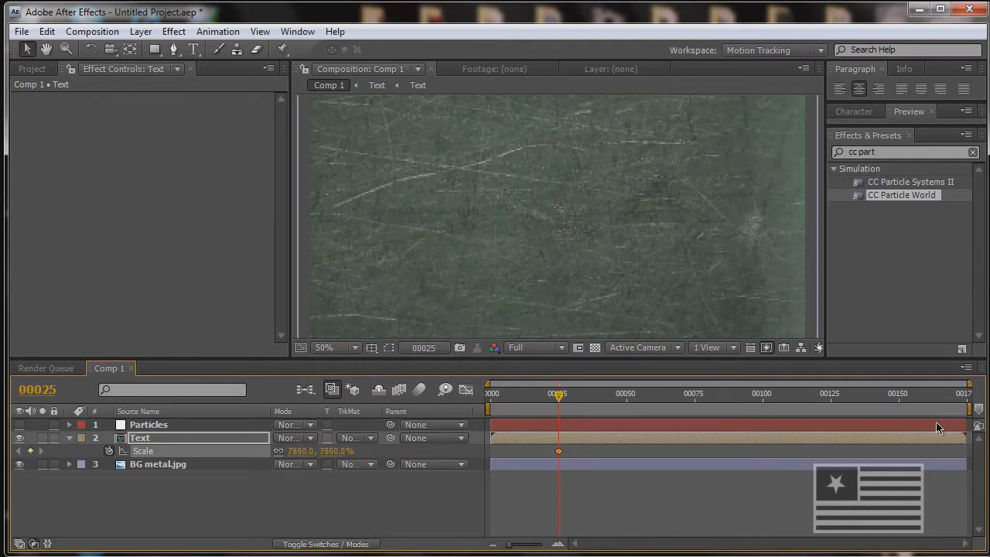
left_click_drag(328, 456, 416, 451)
left_click(332, 451)
type("100")
key("Return")
Step: Start the Particles layer at frame 25 with Grid Off, Birth Rate 1.5, Position Y -0.10 and all radii 0.2, and keyframe Velocity there
left_click_drag(494, 424, 563, 425)
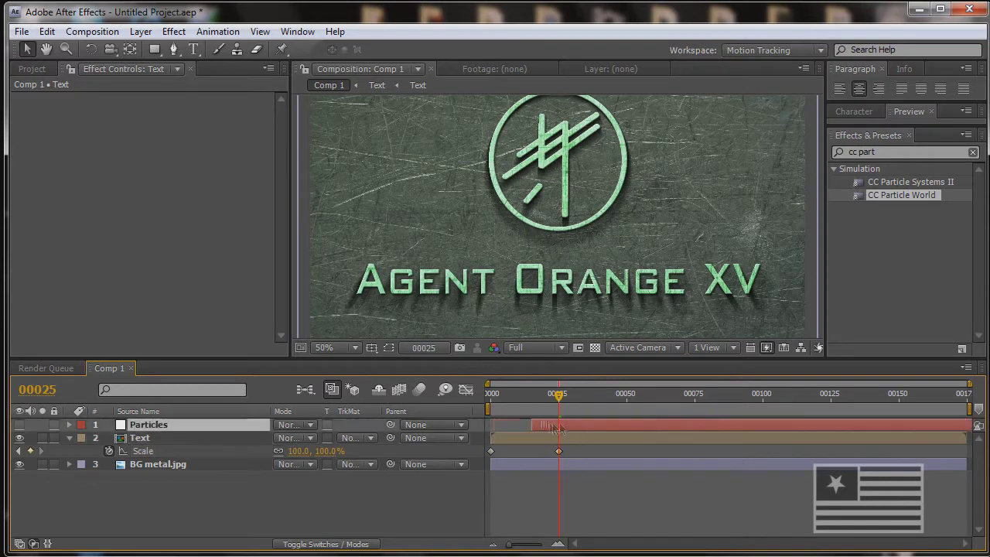
left_click(182, 176)
left_click(175, 108)
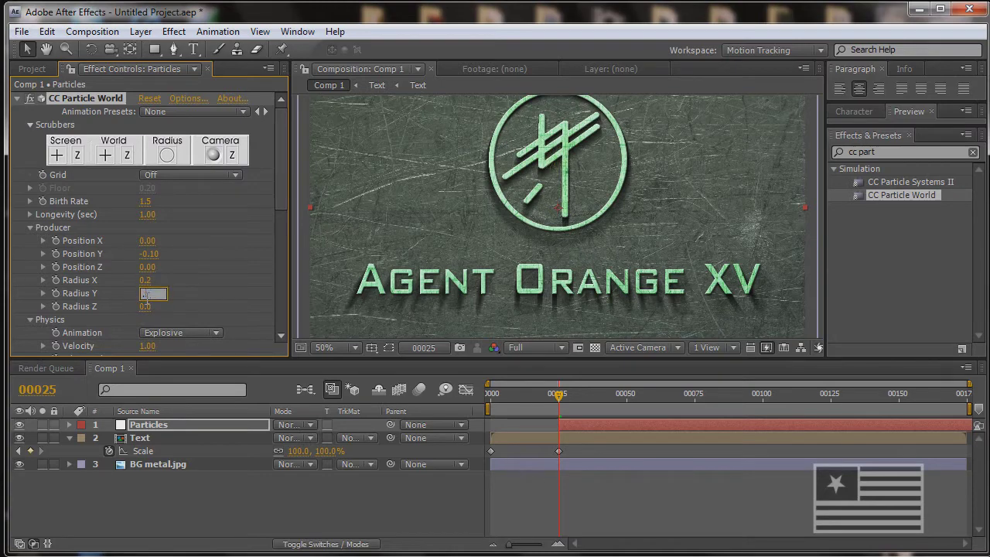
key("Return")
scroll(116, 306, "down", 3)
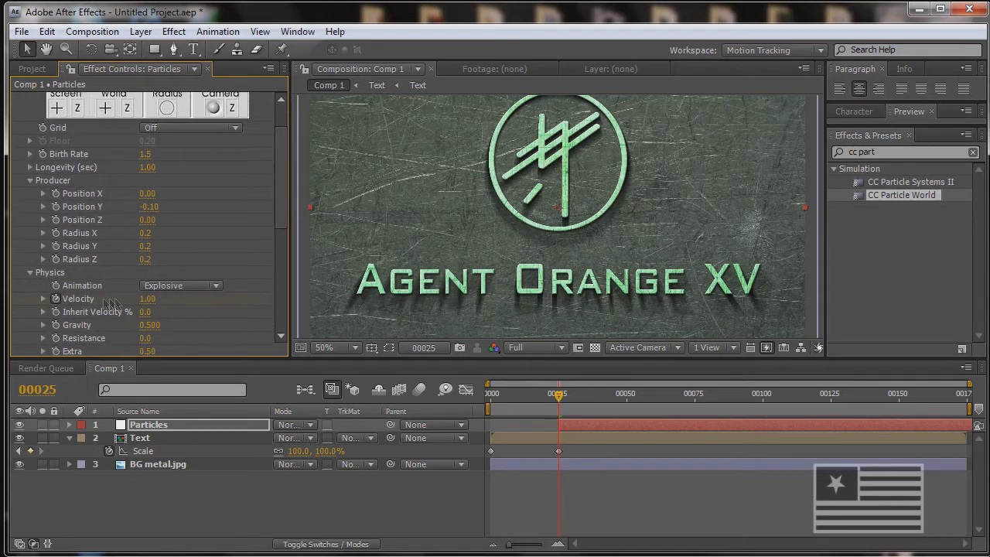
Step: Set the particles' birth color to green and their death color to a darker green
left_click_drag(282, 220, 273, 311)
left_click(147, 296)
left_click_drag(590, 403, 591, 478)
left_click(571, 388)
left_click(704, 342)
left_click(147, 309)
left_click(572, 429)
left_click(706, 344)
left_click(713, 342)
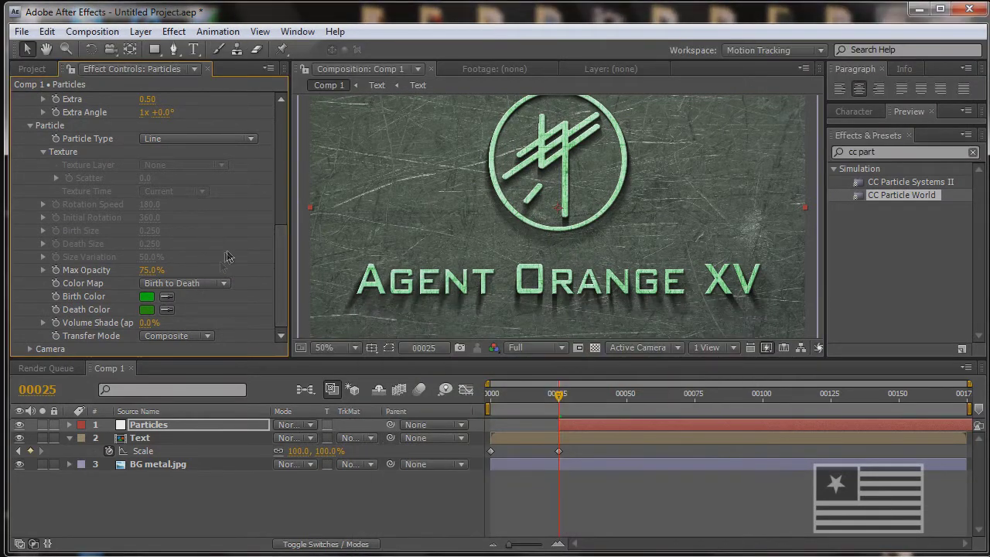
Step: Keyframe the particle Velocity to 0.00 at frame 38, set Gravity to 0, and scrub back to frame 31
left_click_drag(575, 403, 596, 399)
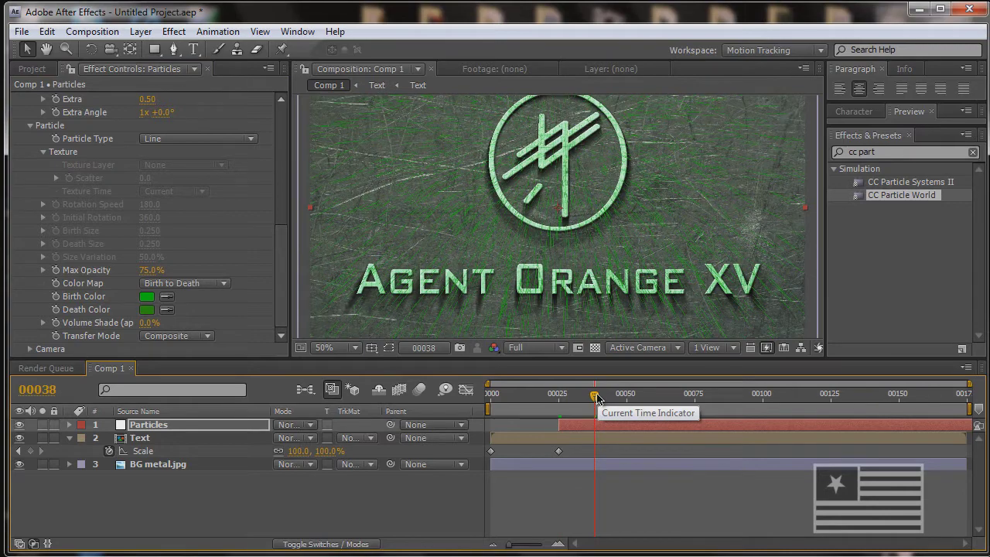
scroll(157, 199, "up", 3)
left_click(149, 152)
type("00")
key("Return")
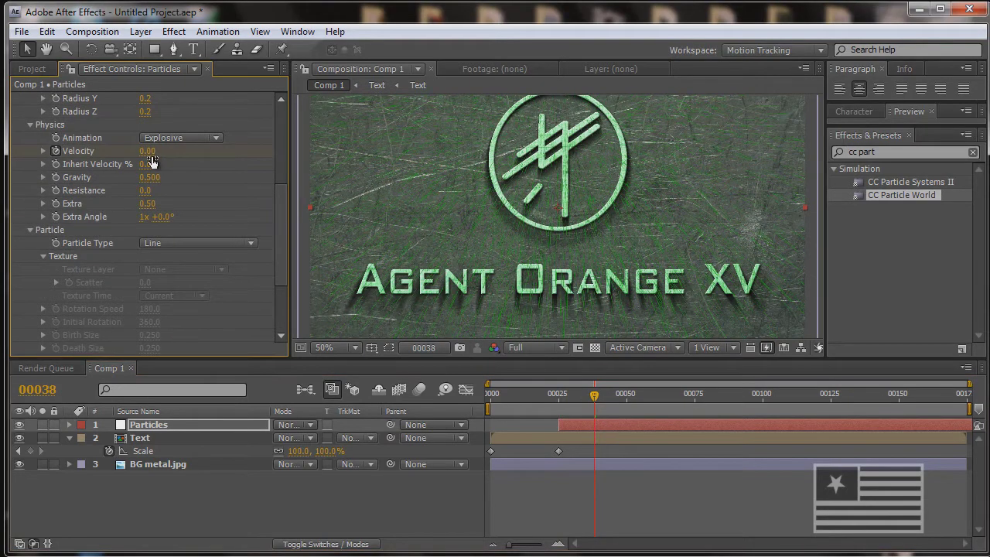
mouse_move(566, 394)
left_mouse_down()
mouse_move(545, 399)
mouse_move(645, 406)
mouse_move(574, 407)
left_mouse_up()
Step: Create a white solid layer named OF
key("ctrl+y")
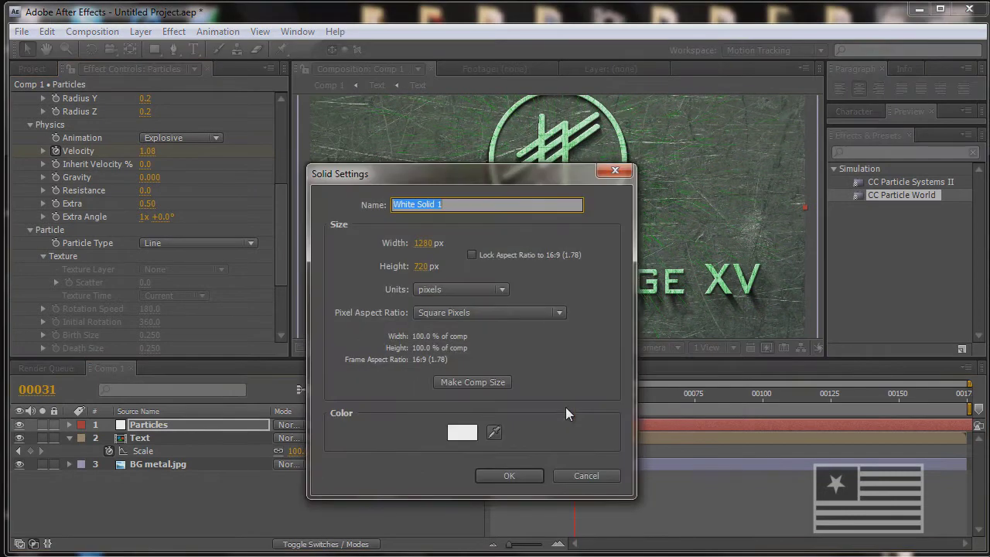
type("OF")
key("Return")
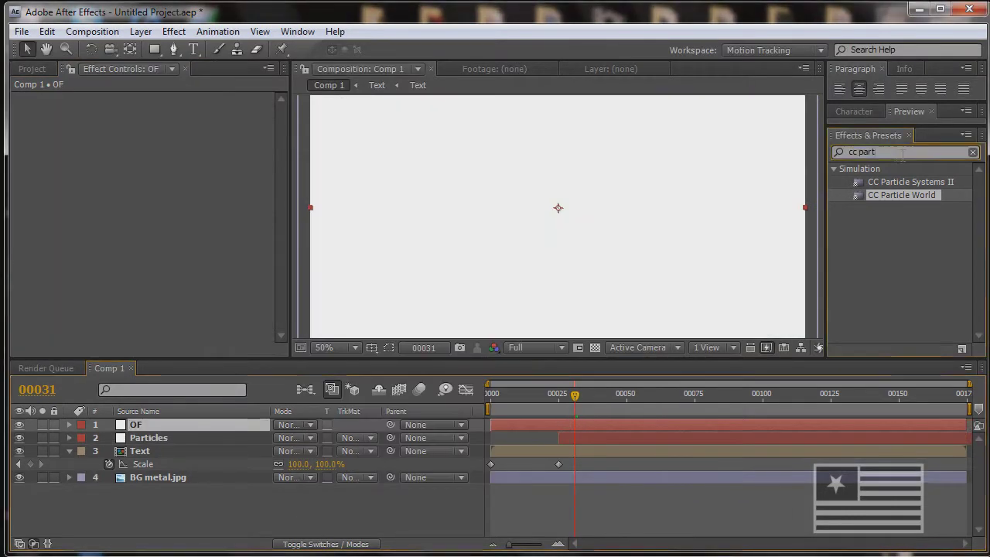
Step: Apply Optical Flares to the OF solid and change its Render Mode so the layers beneath show through
left_click(902, 152)
type("optic")
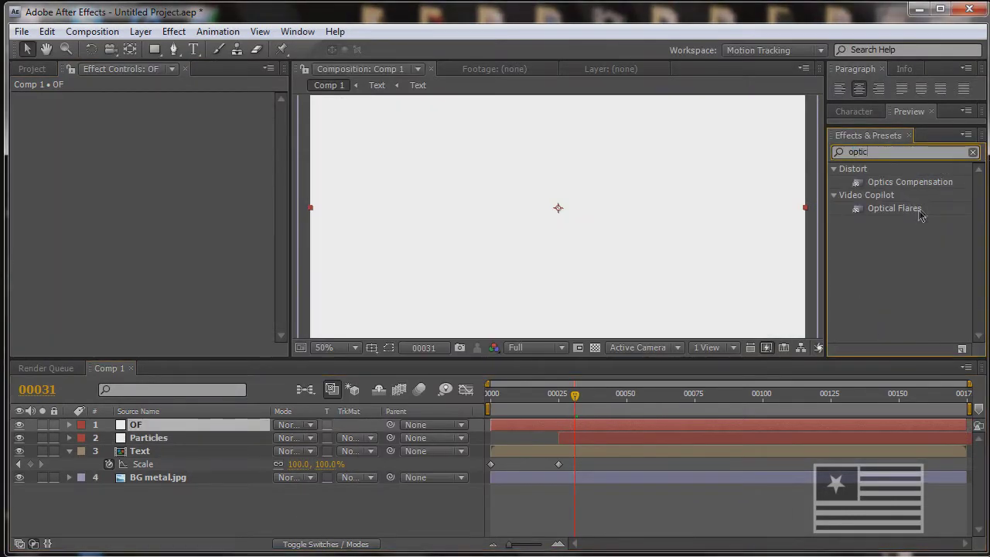
left_click_drag(891, 208, 628, 211)
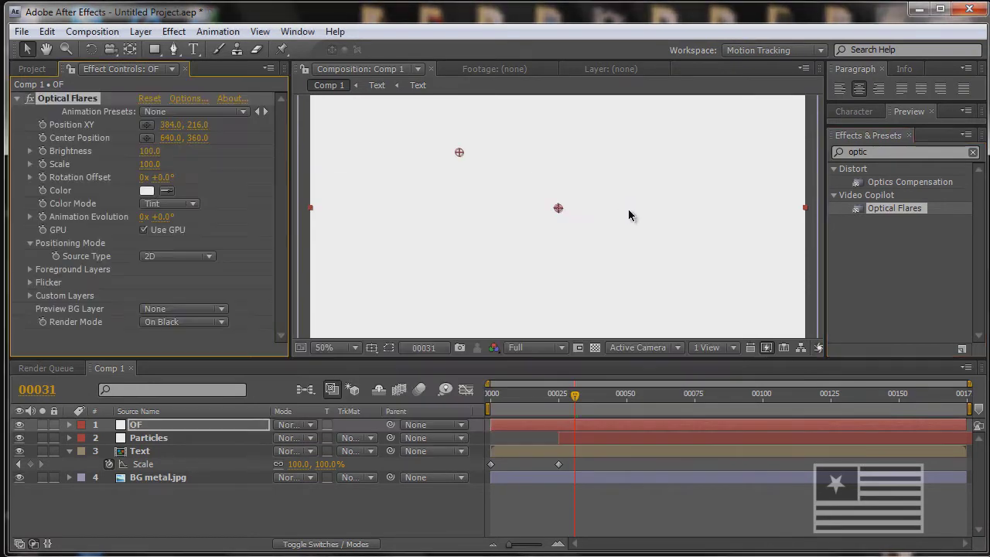
left_click(185, 321)
left_click(189, 341)
Step: Open the Optical Flares options and load a flare preset from the Motion Graphics folder
left_click(185, 98)
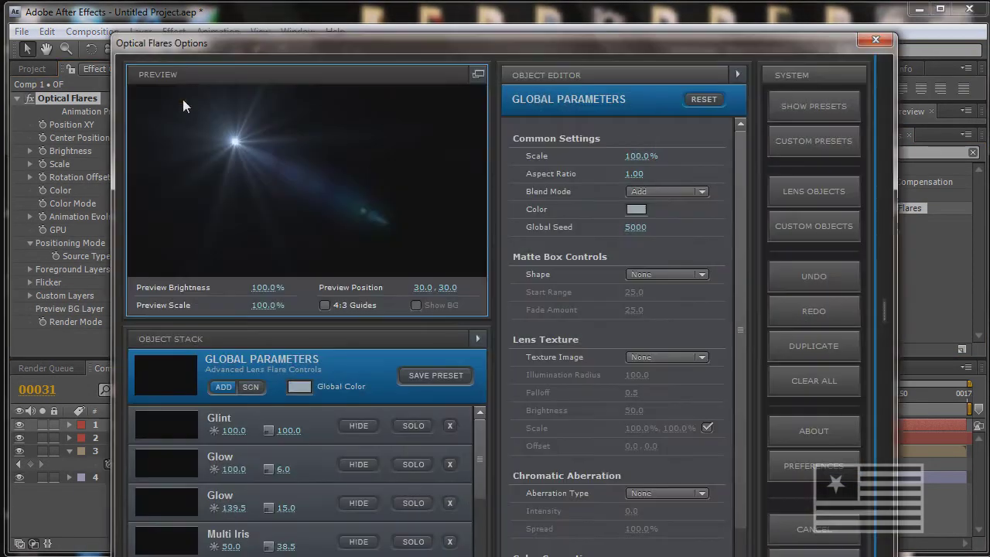
left_click(786, 100)
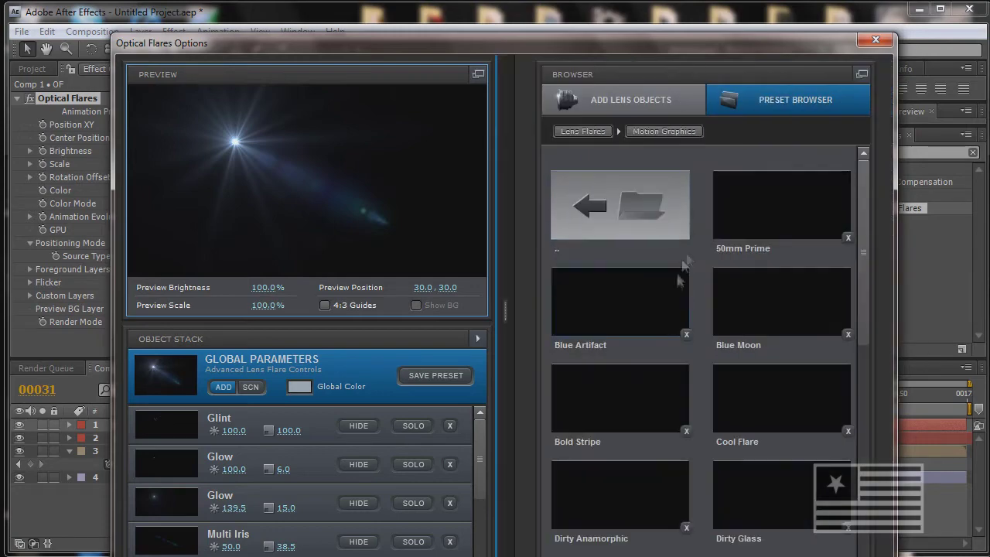
scroll(703, 236, "down", 3)
left_click(631, 340)
Step: Change the flare's global color to green
left_click(302, 388)
left_click_drag(367, 410, 367, 425)
left_click(415, 482)
left_click(502, 356)
Step: Add a Sparkle lens object to the flare and accept the flare design
left_click(826, 196)
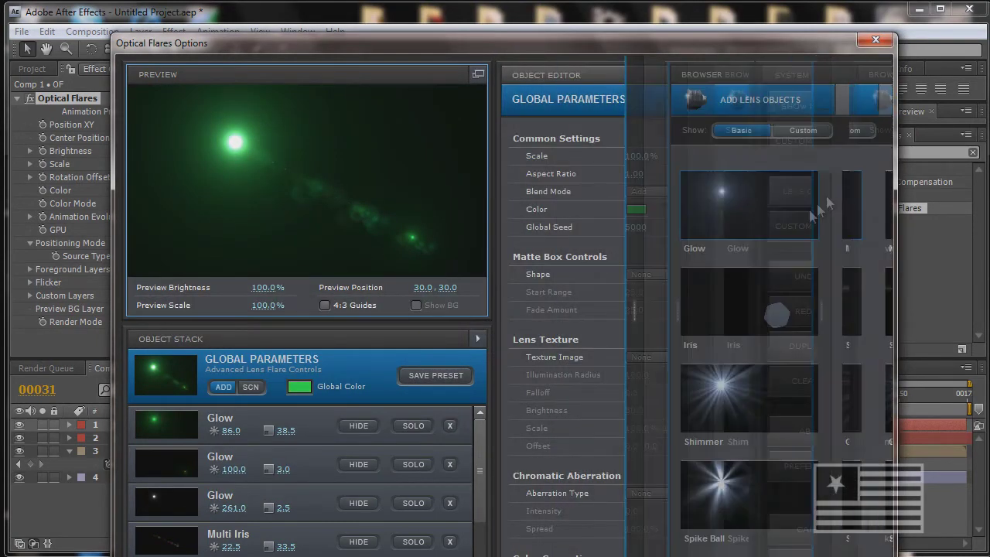
left_click(752, 487)
left_click(503, 312)
left_click(826, 503)
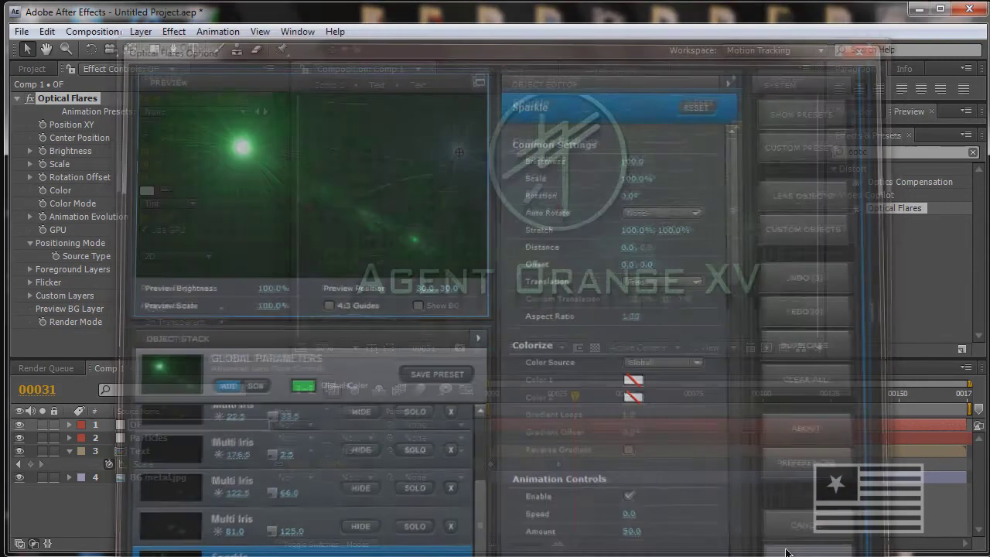
Step: Move the OF flare above the logo to 636, -44 and set its flicker speed to 50 and amount to 25
scroll(490, 167, "down", 2)
left_click_drag(508, 184, 558, 130)
left_click(30, 282)
key("Tab")
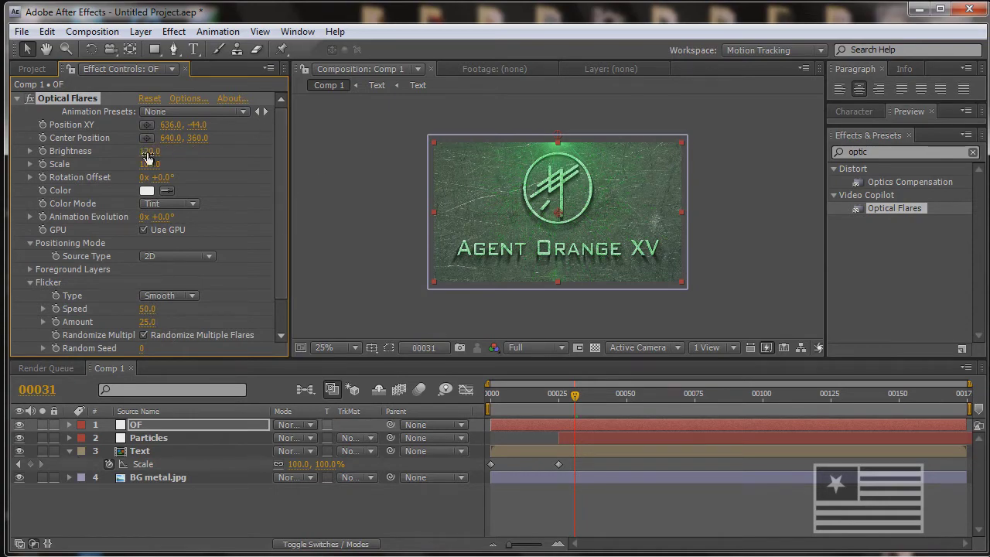
Step: Create a new solid named OF2
key("period")
key("ctrl+y")
type("OF2")
key("Return")
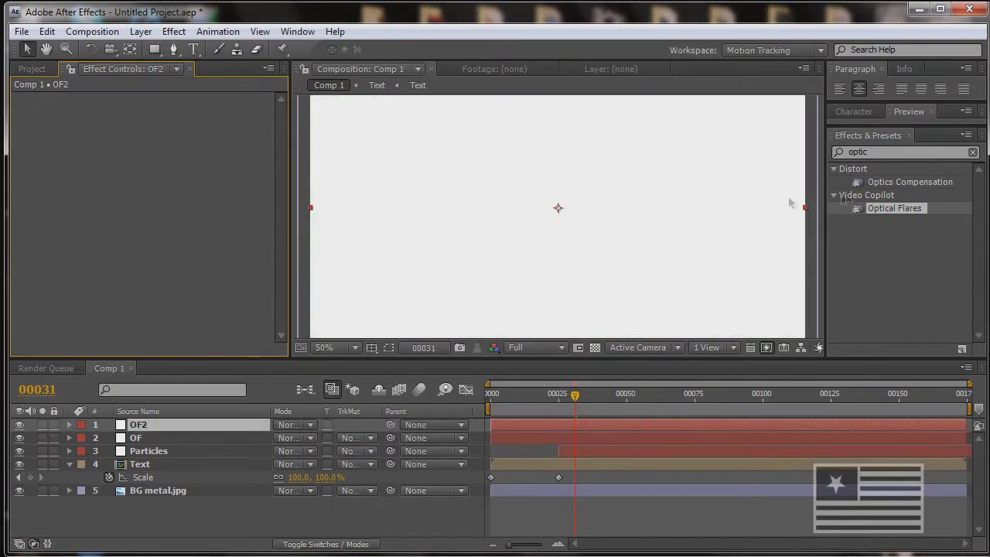
Step: Apply Optical Flares to the OF2 solid and set its Render Mode to On Transparent
double_click(884, 207)
left_click(143, 323)
left_click(170, 342)
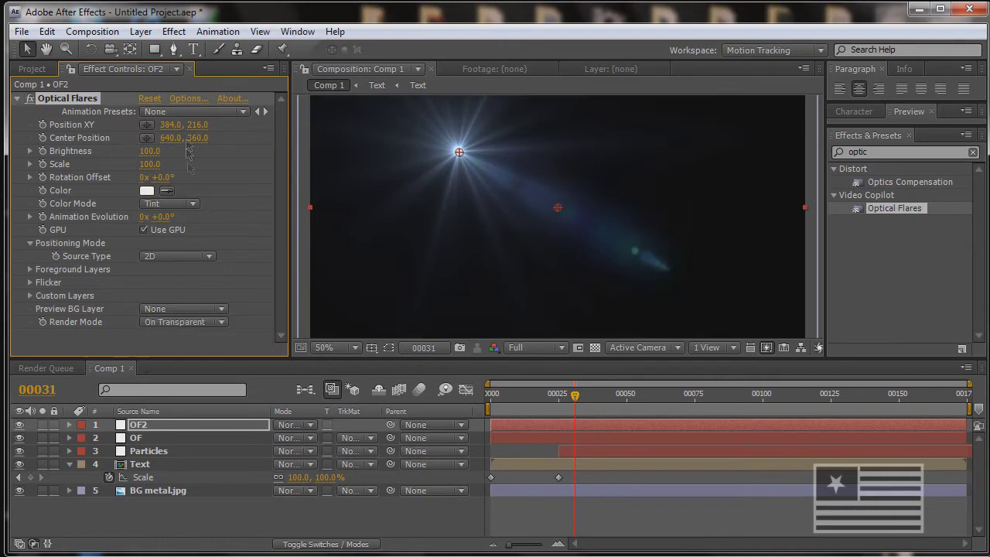
Step: Open the OF2 flare's options and load the Moon Trigger preset from the Motion Graphics folder
left_click(189, 99)
left_click(819, 102)
double_click(698, 271)
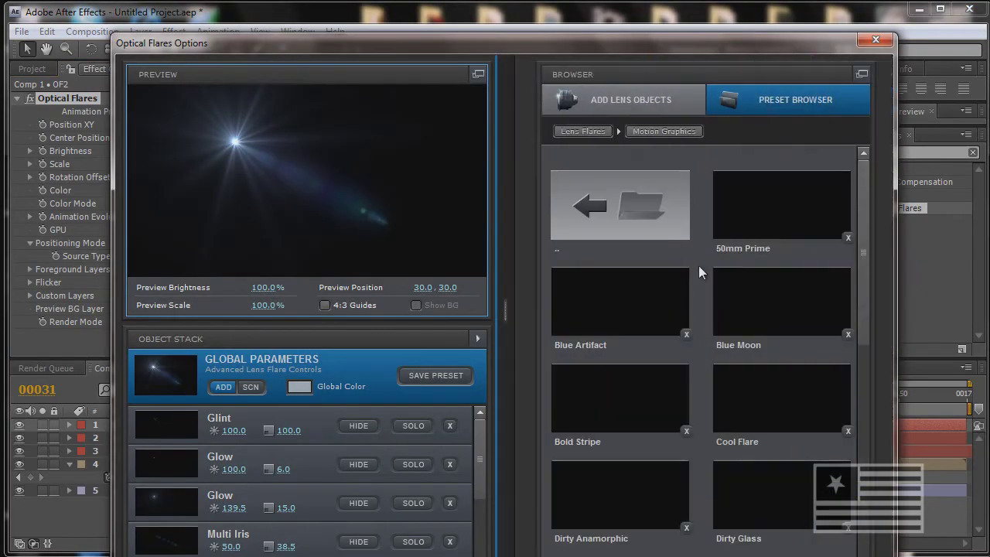
scroll(699, 266, "down", 5)
left_click(622, 452)
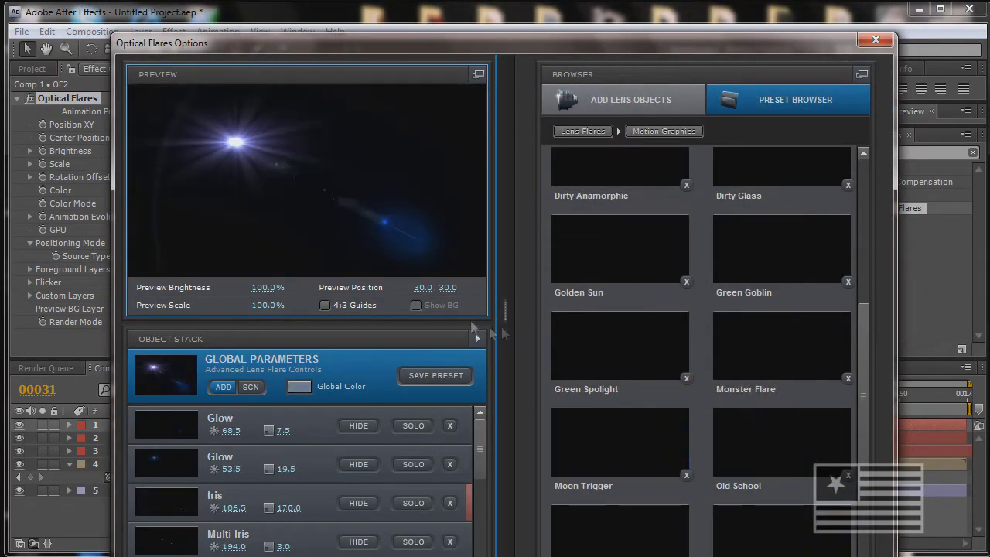
Step: Change the preset's global color to green (0BCD58) and accept the flare design
left_click(309, 386)
left_click_drag(370, 400, 370, 424)
left_click(343, 334)
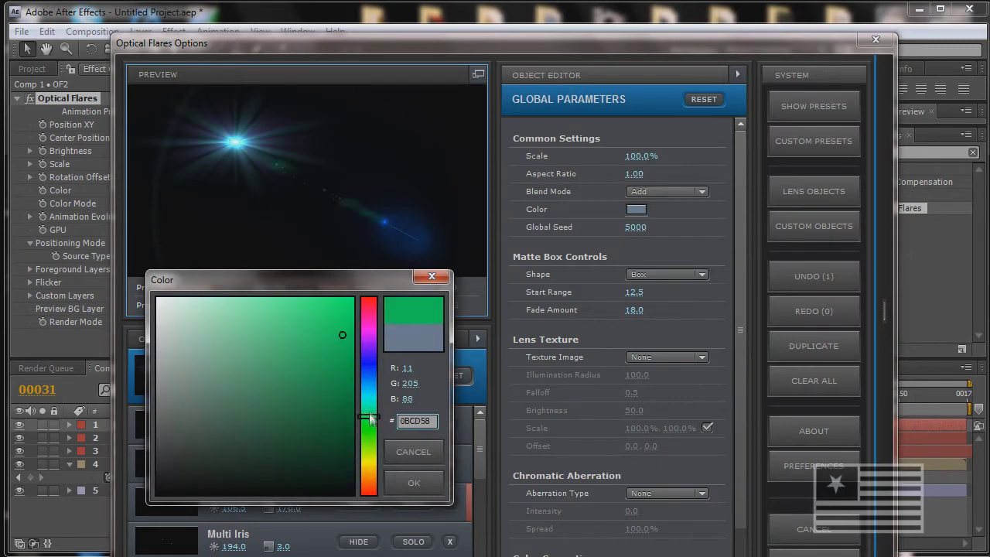
left_click(414, 483)
left_click(813, 191)
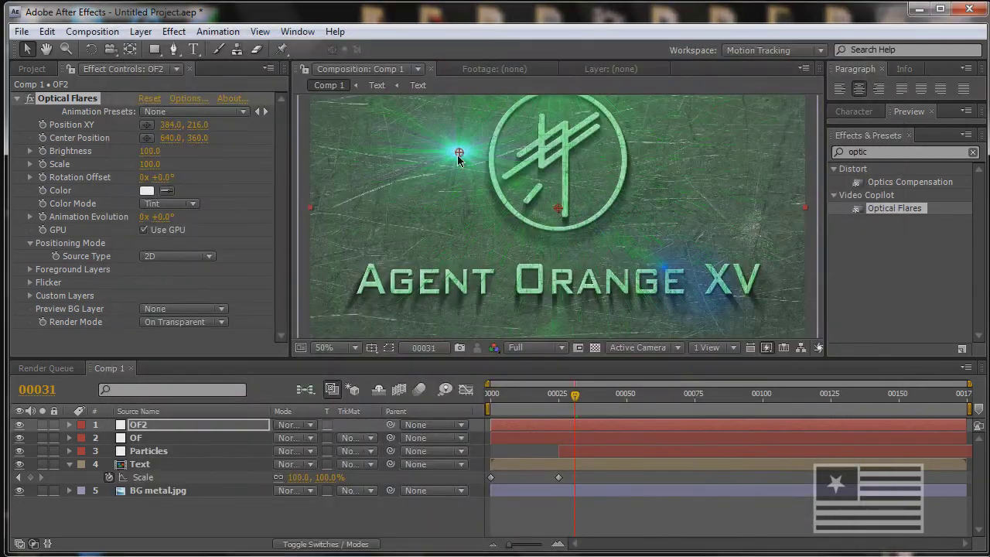
Step: Place the OF2 flare on the top of the logo's circle at 636, 52 and set its brightness to 0
left_click_drag(508, 184, 557, 214)
scroll(556, 157, "up", 1)
scroll(556, 215, "up", 1)
left_click(150, 151)
type("0")
key("Return")
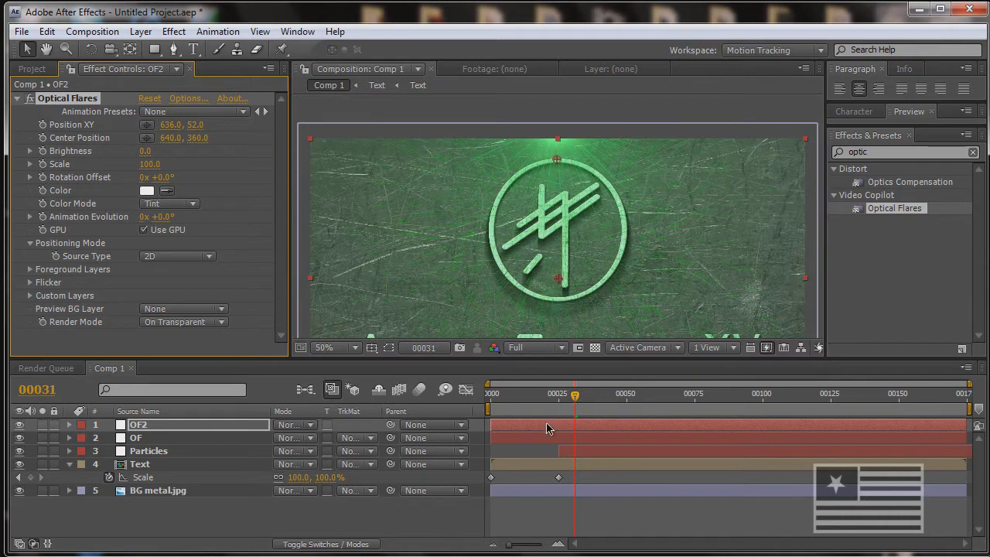
Step: Shift the OF2 layer so it starts at frame 52 and set the current time to that frame
left_click_drag(547, 428, 679, 428)
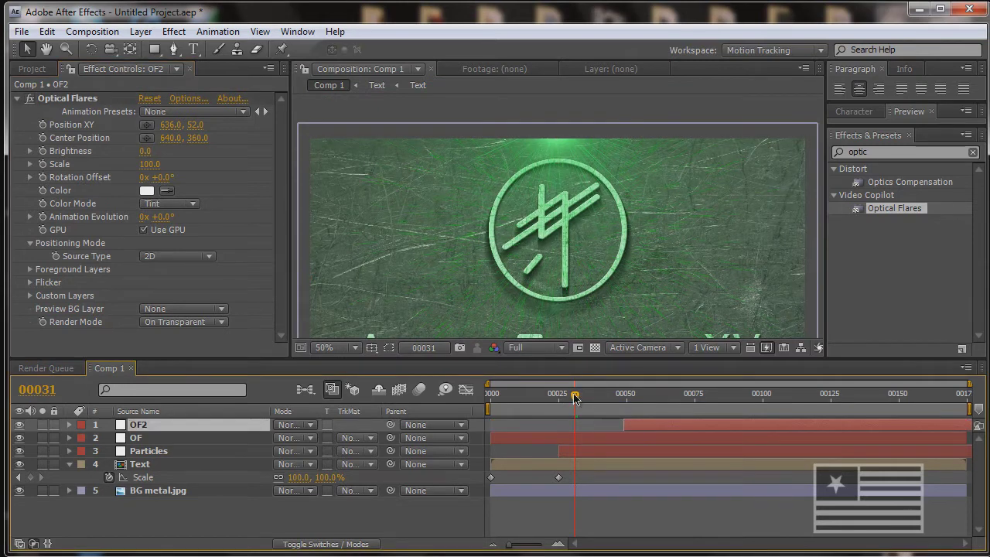
left_click(617, 396)
mouse_move(631, 401)
left_mouse_down()
mouse_move(673, 397)
mouse_move(632, 398)
left_mouse_up()
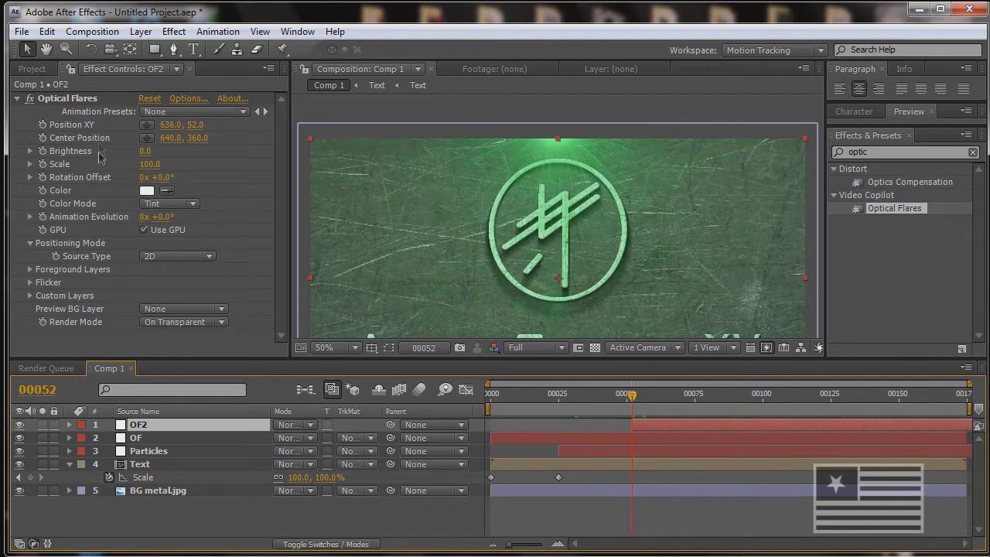
Step: Keyframe the OF2 flare's Position XY around the logo's circle from frame 52 to frame 112, ending back at the circle's top
left_click(42, 125)
key("Page_Down")
key("Page_Down")
key("Page_Down")
key("Page_Down")
key("Page_Down")
left_click_drag(554, 162, 591, 290)
key("Page_Down")
key("Page_Down")
key("Page_Down")
key("Page_Down")
key("Page_Down")
key("Page_Down")
key("Page_Down")
key("Page_Down")
key("Page_Down")
key("Page_Down")
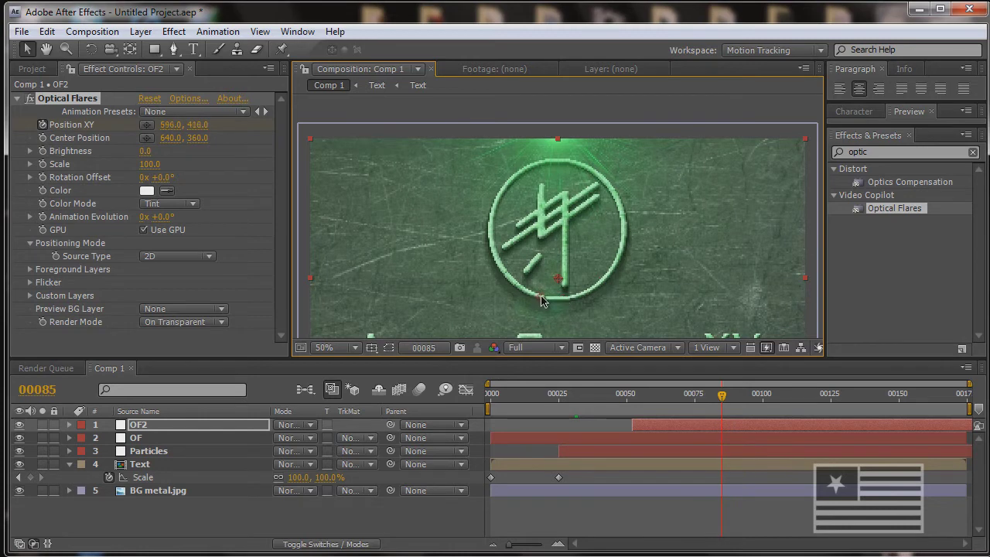
key("Page_Down")
key("Page_Down")
key("Page_Down")
key("Page_Down")
left_click_drag(523, 291, 503, 274)
left_click_drag(554, 164, 557, 161)
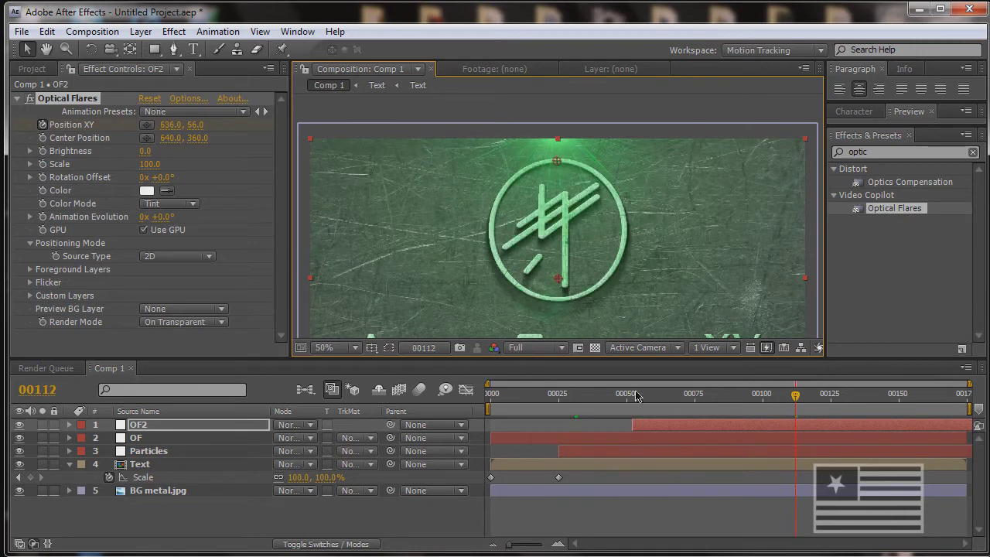
Step: Keyframe the OF2 flare's brightness from 0 at frame 52 to 100 at frame 82
key("u")
left_click_drag(795, 398, 714, 396)
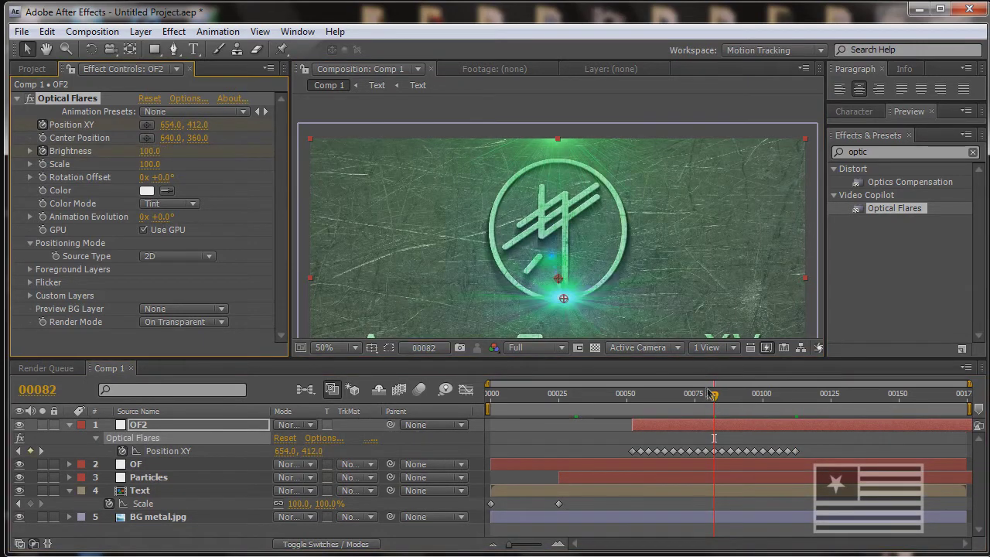
key("i")
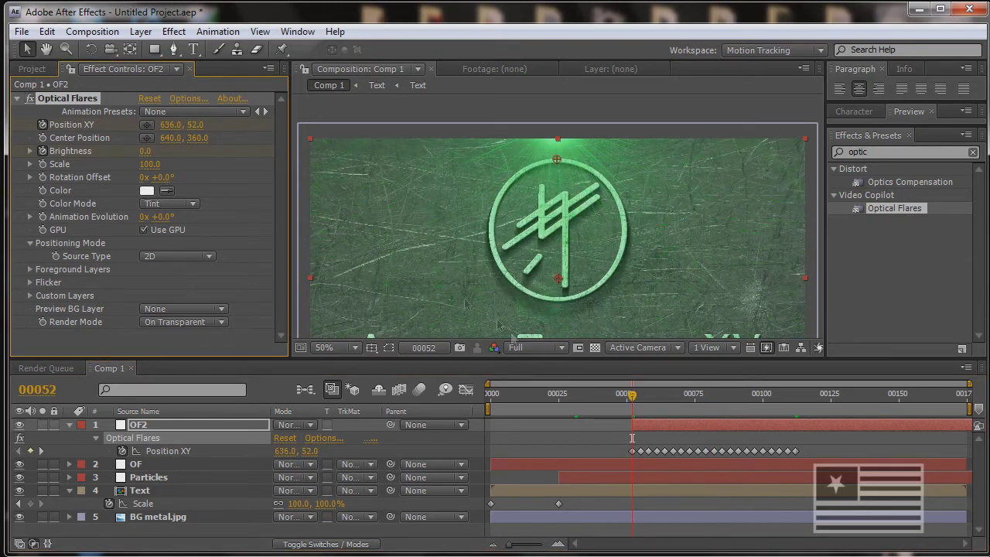
Step: Set the OF2 flare's tint color to green (08C41A)
left_click_drag(631, 397, 705, 407)
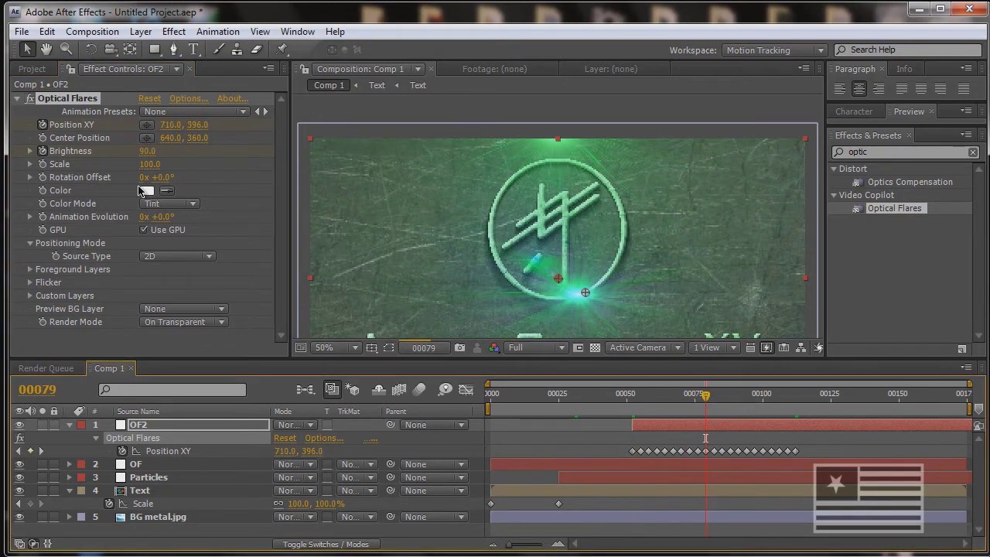
left_click(147, 191)
left_click_drag(591, 433, 592, 467)
left_click_drag(569, 399, 565, 384)
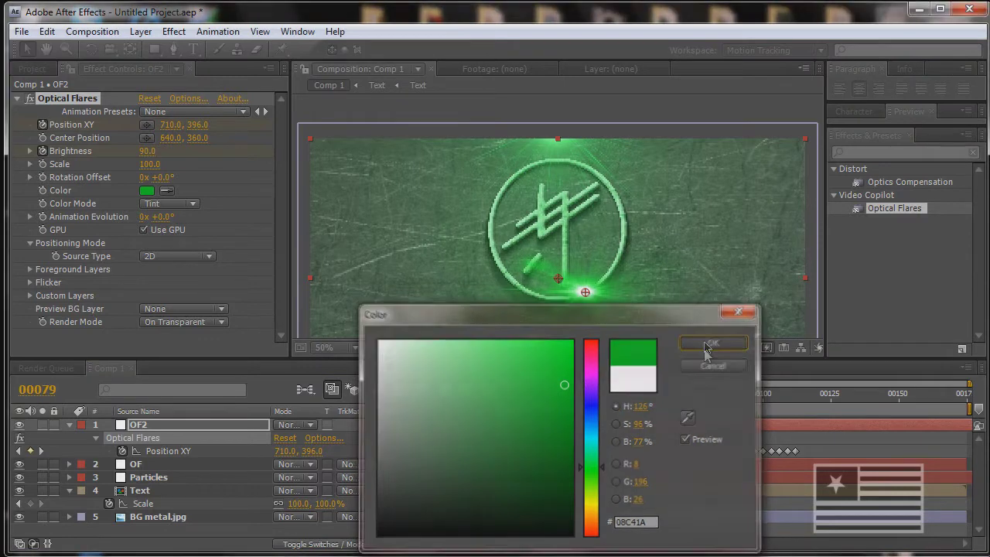
left_click(714, 342)
scroll(566, 244, "down", 2)
Step: Select all Position XY and Brightness keyframes of OF2 and compress them to end at about frame 79
left_click_drag(710, 403, 600, 396)
key("u")
key("u")
left_click_drag(801, 462, 615, 480)
left_click_drag(795, 478, 706, 479)
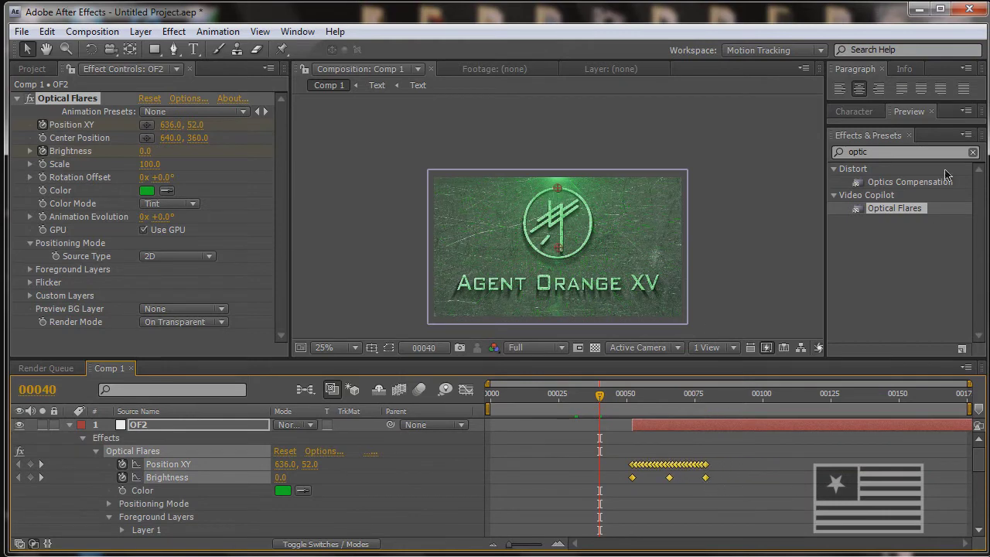
Step: Shorten the work area to end at about frame 100 and play a RAM preview of the intro
left_click_drag(897, 125, 897, 207)
left_click_drag(969, 408, 770, 407)
left_click(976, 130)
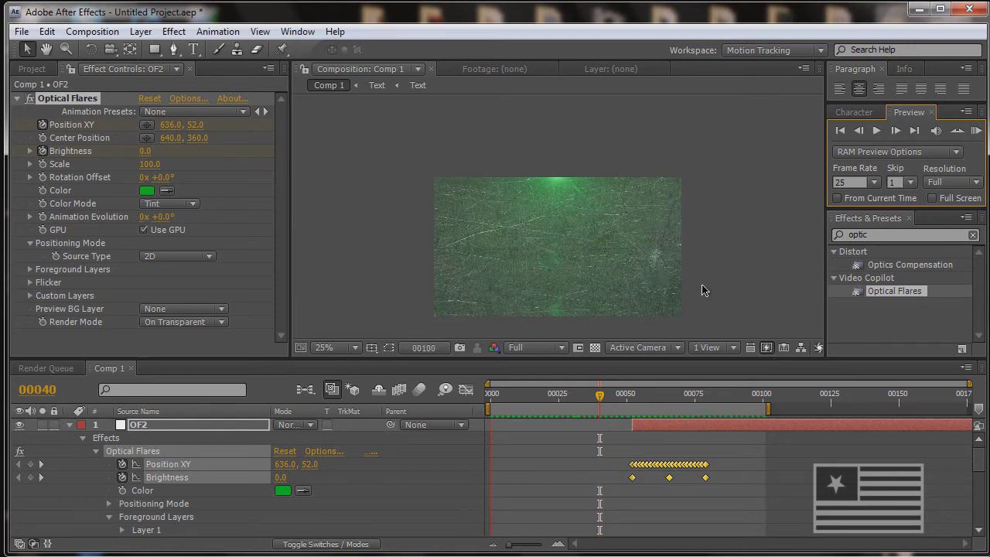
scroll(618, 251, "up", 2)
left_click_drag(619, 251, 615, 192)
left_click(975, 131)
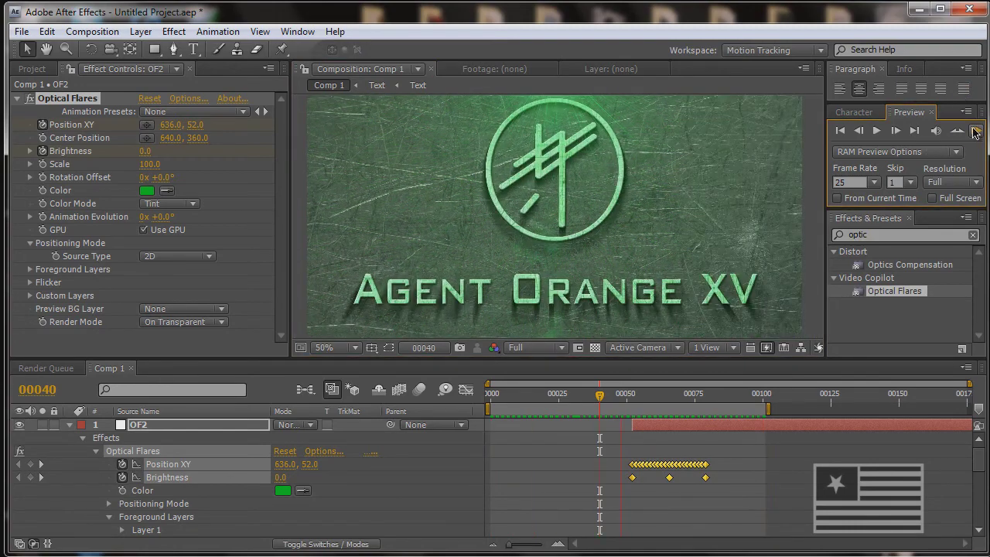
key("space")
Step: Add Comp 1 to the render queue and render it as Comp 1.avi with Best Settings and Lossless output
key("ctrl+m")
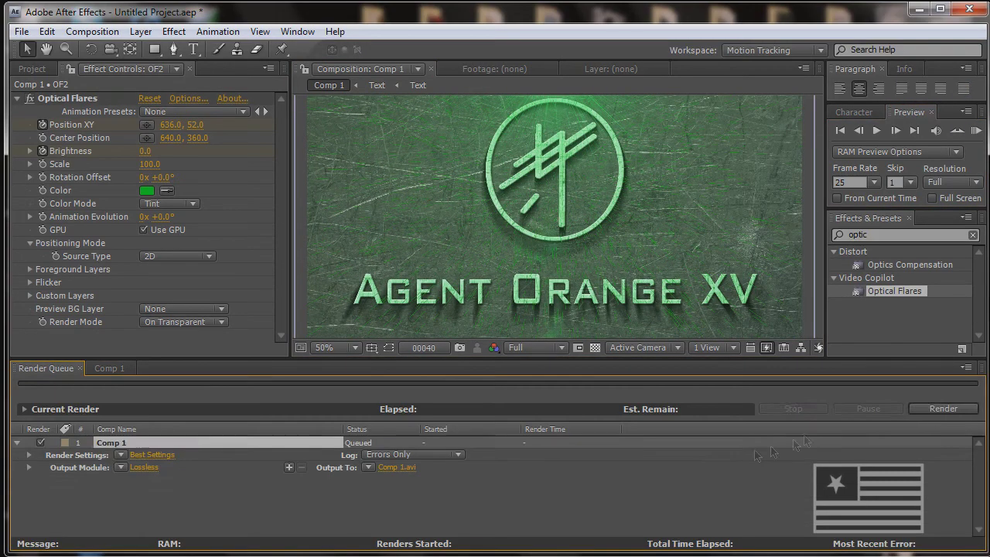
key("Return")
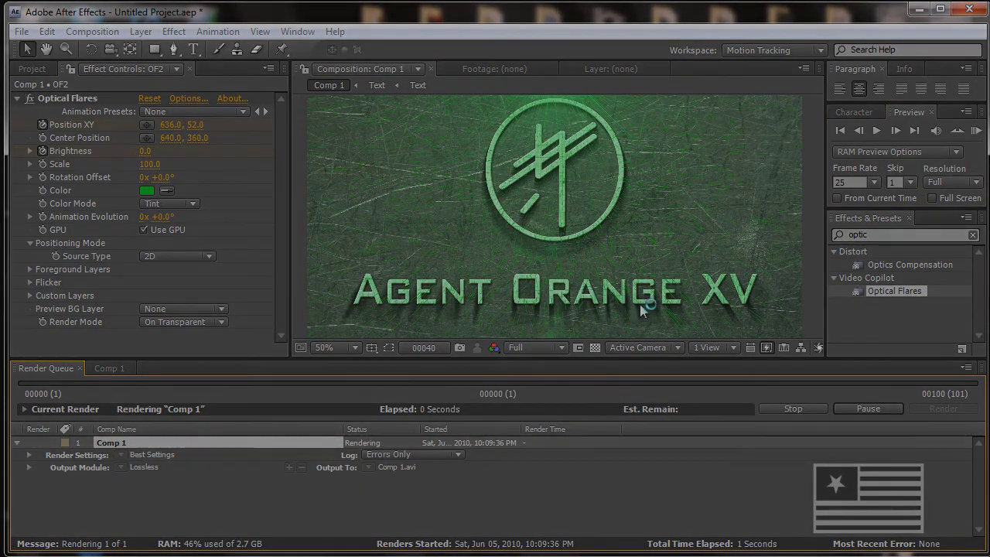